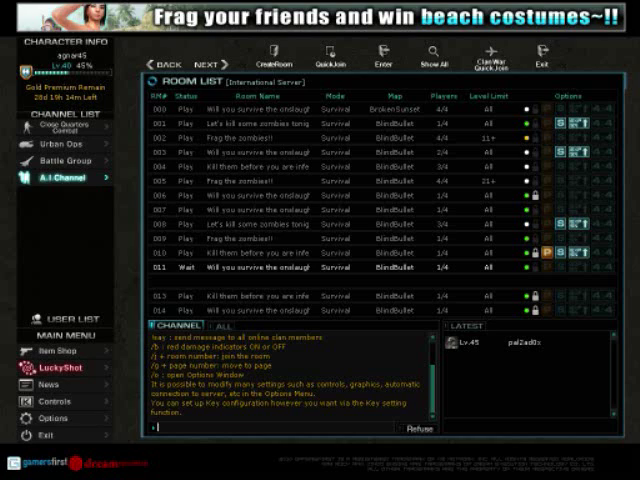
Open Options and show the Graphic tab: low textures, physics, effects, shadows, high world models.
left_click(60, 418)
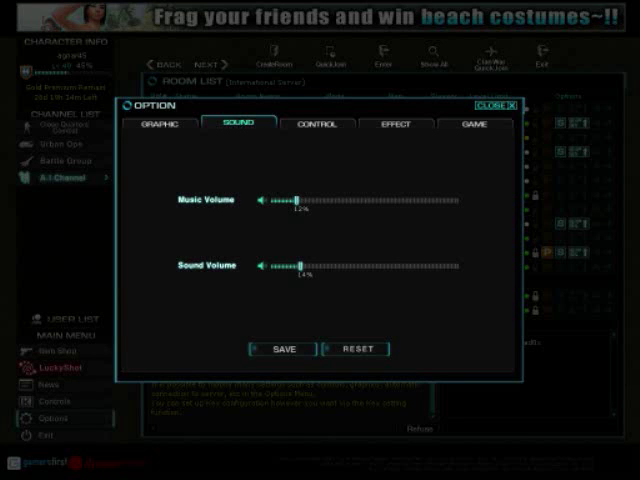
left_click(160, 123)
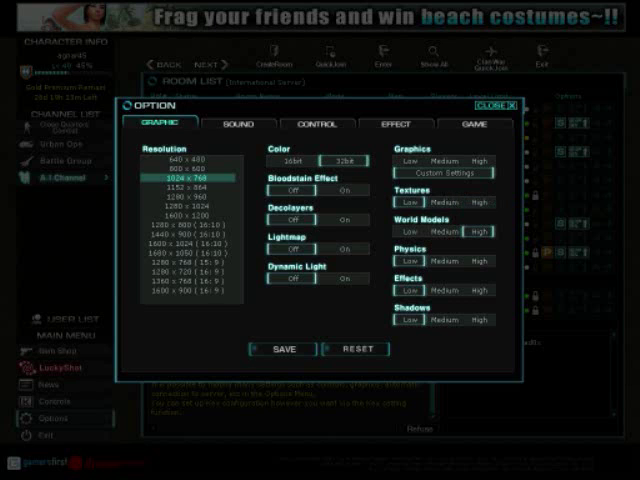
Review the Control, Effect, Game and Sound tabs of the Options window.
left_click(238, 124)
left_click(317, 123)
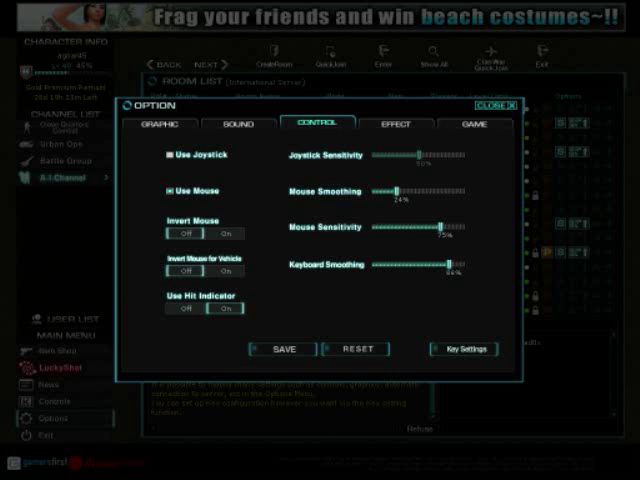
left_click(396, 123)
left_click(474, 123)
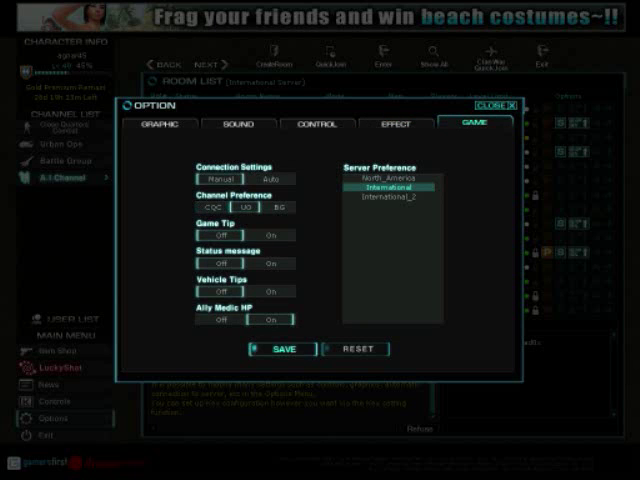
Recheck the Graphic settings, then close Options to return to the A.I. Channel rooms.
left_click(238, 122)
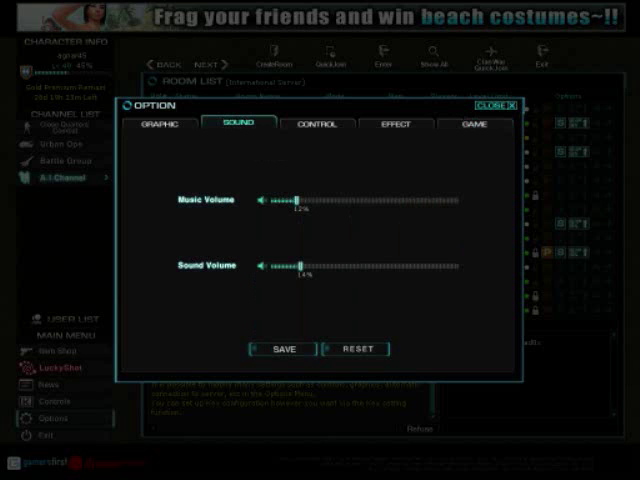
left_click(160, 123)
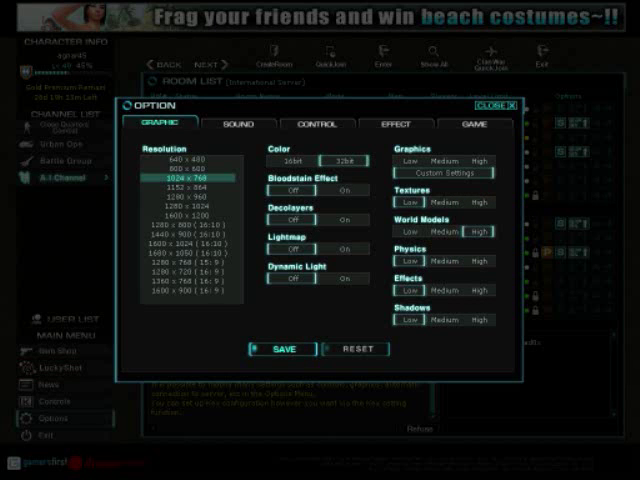
key("Escape")
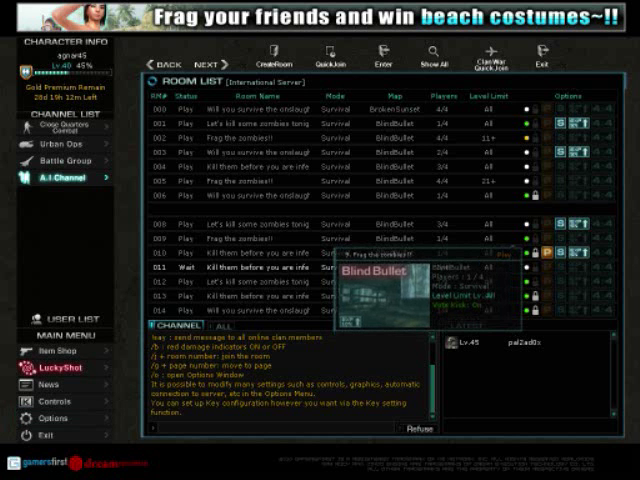